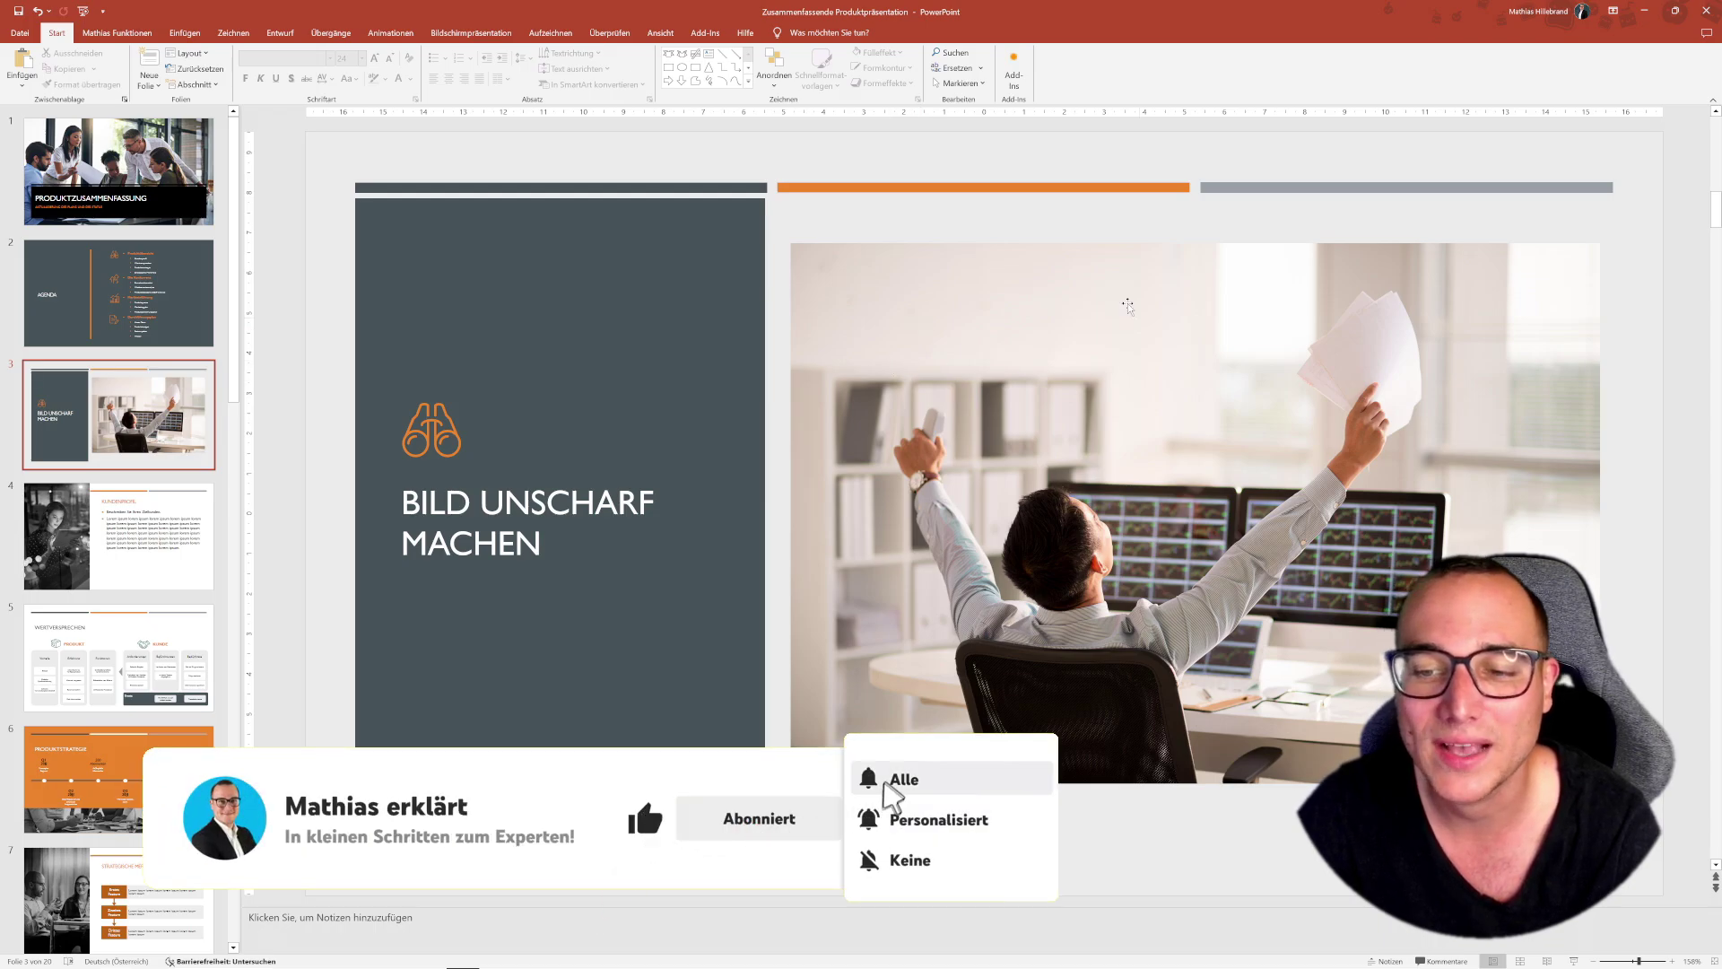
Open Bildkorrekturoptionen for the office photo to show its sharpness, brightness and contrast settings
{"action": "left_click", "coordinate": [967, 433]}
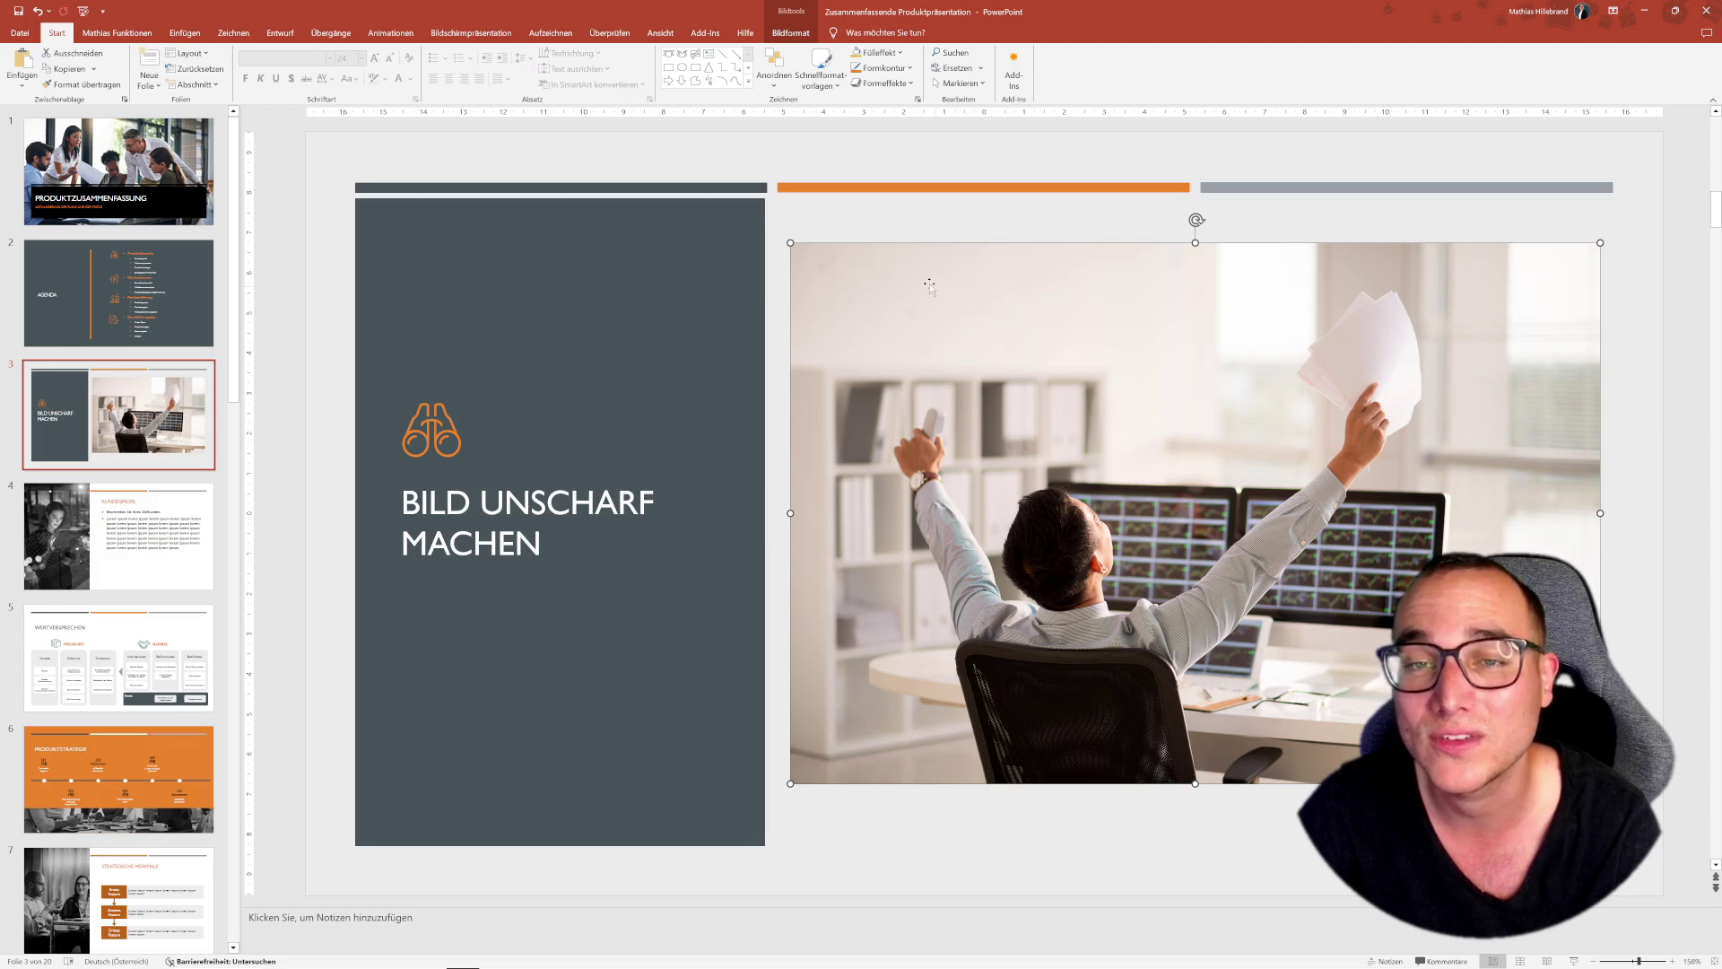
{"action": "left_click", "coordinate": [787, 33]}
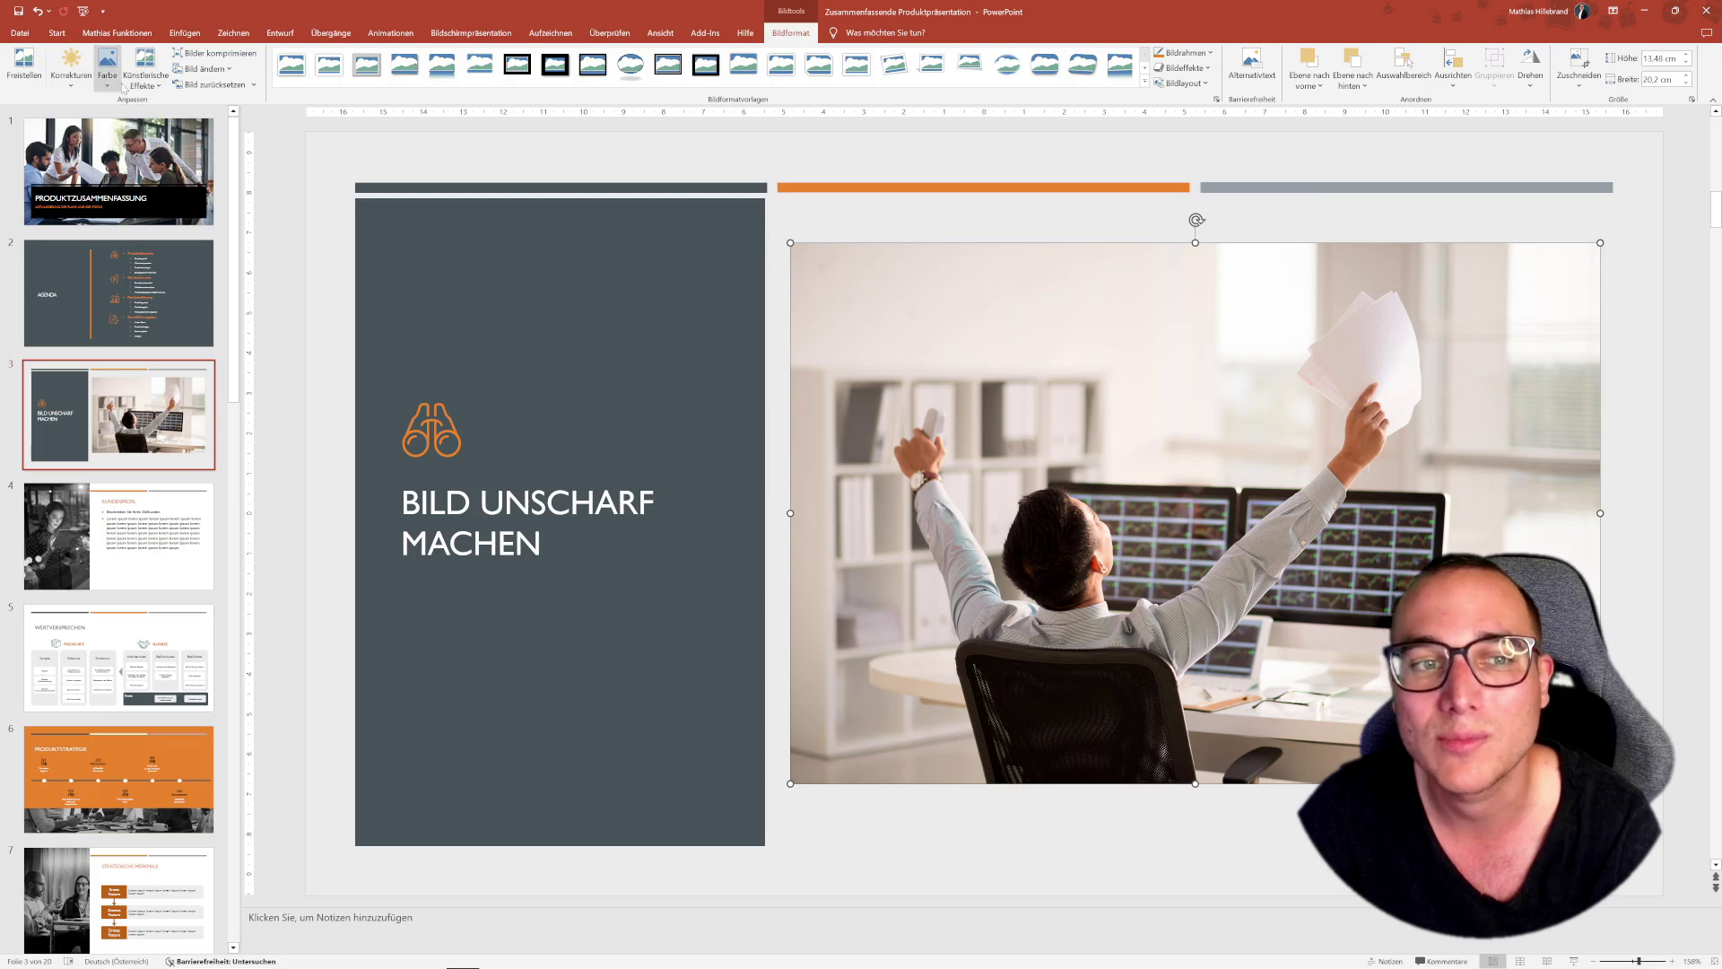
{"action": "left_click", "coordinate": [79, 87]}
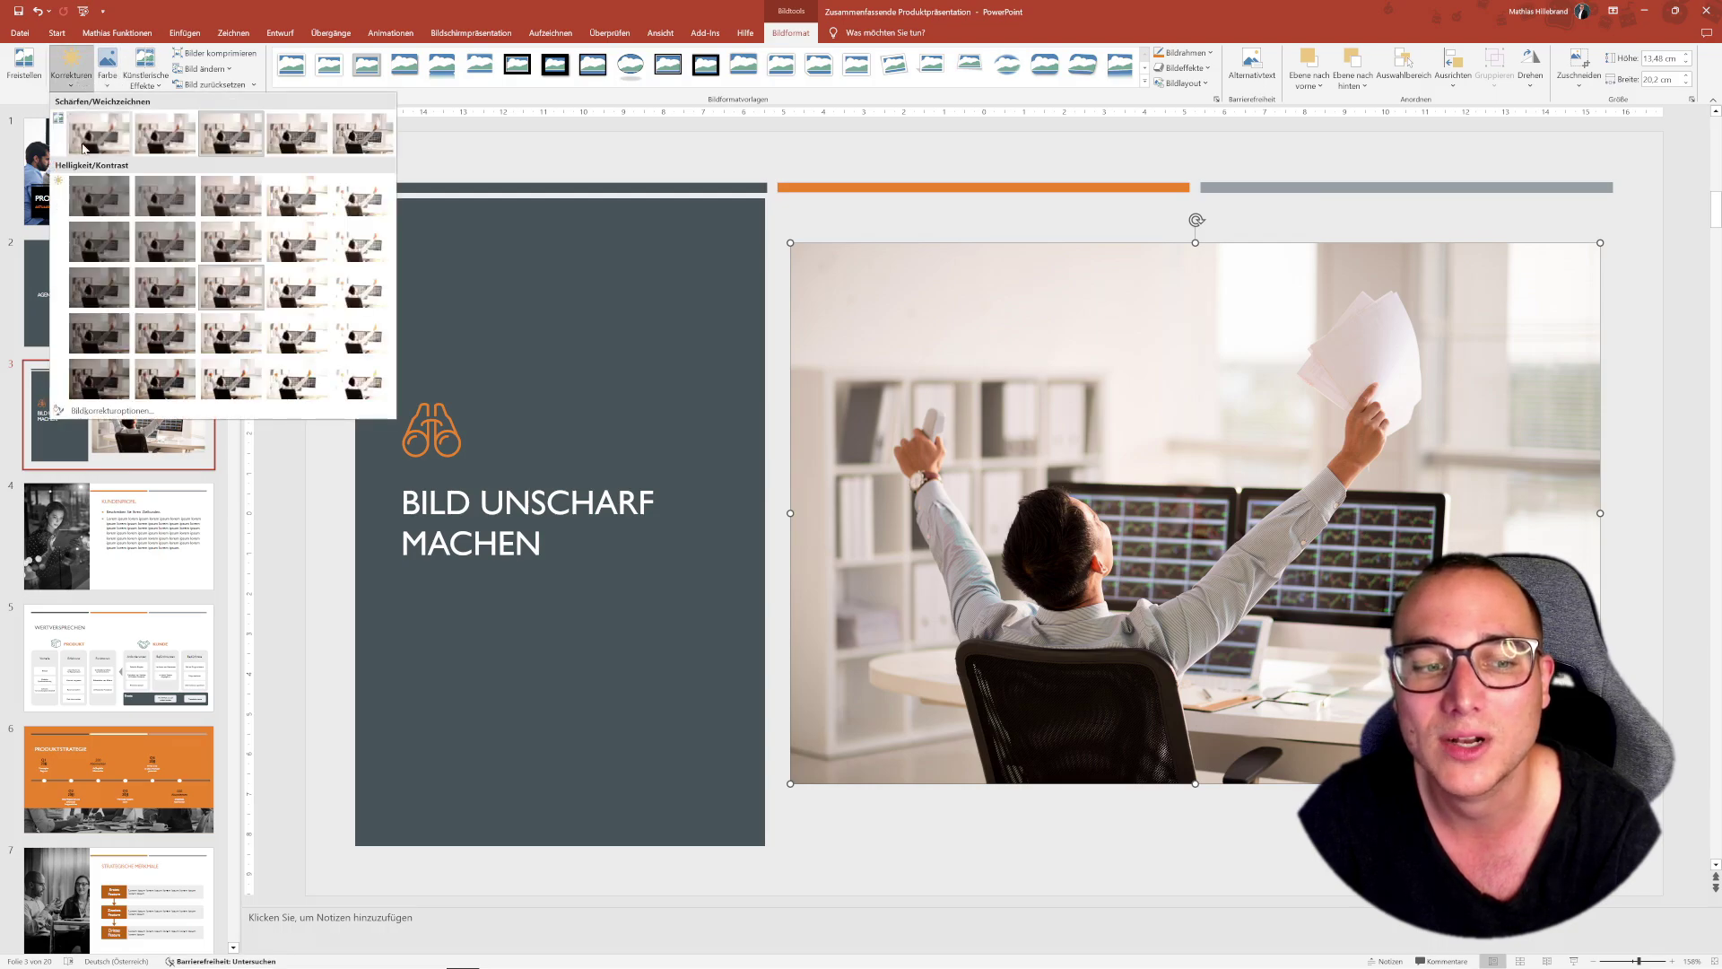
{"action": "left_click", "coordinate": [111, 410]}
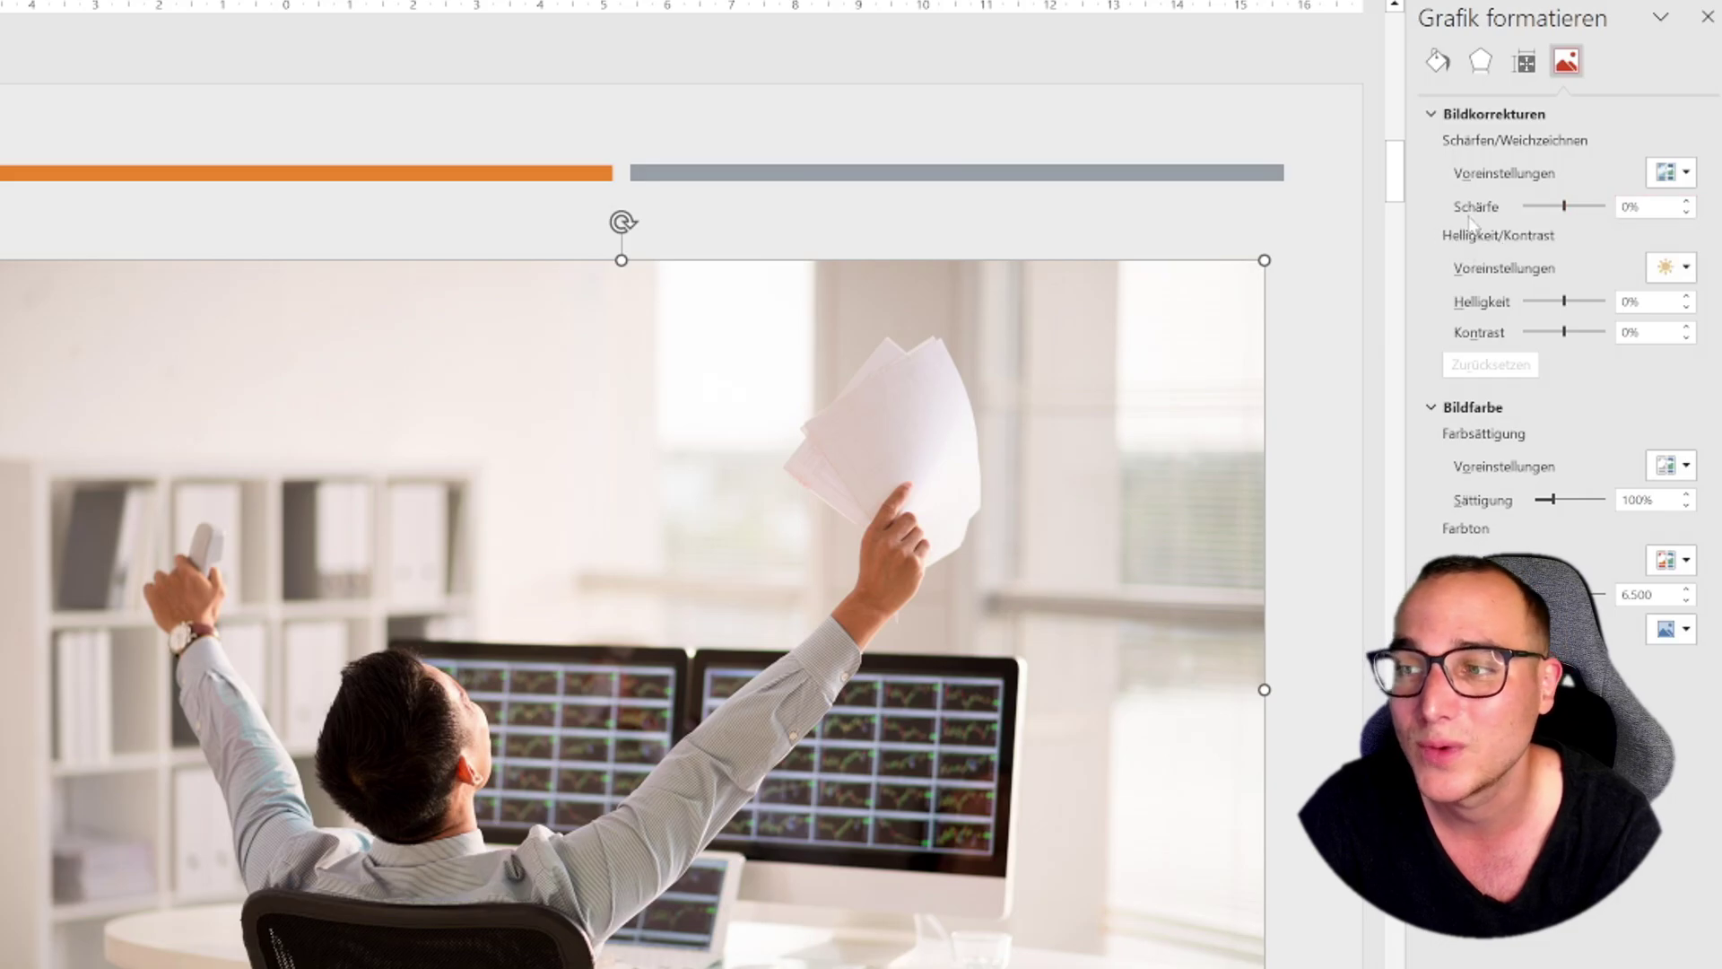
Set the office photo's Schärfe to -70% and deselect it to view the blur
{"action": "left_click_drag", "start_coordinate": [1566, 208], "coordinate": [1541, 207]}
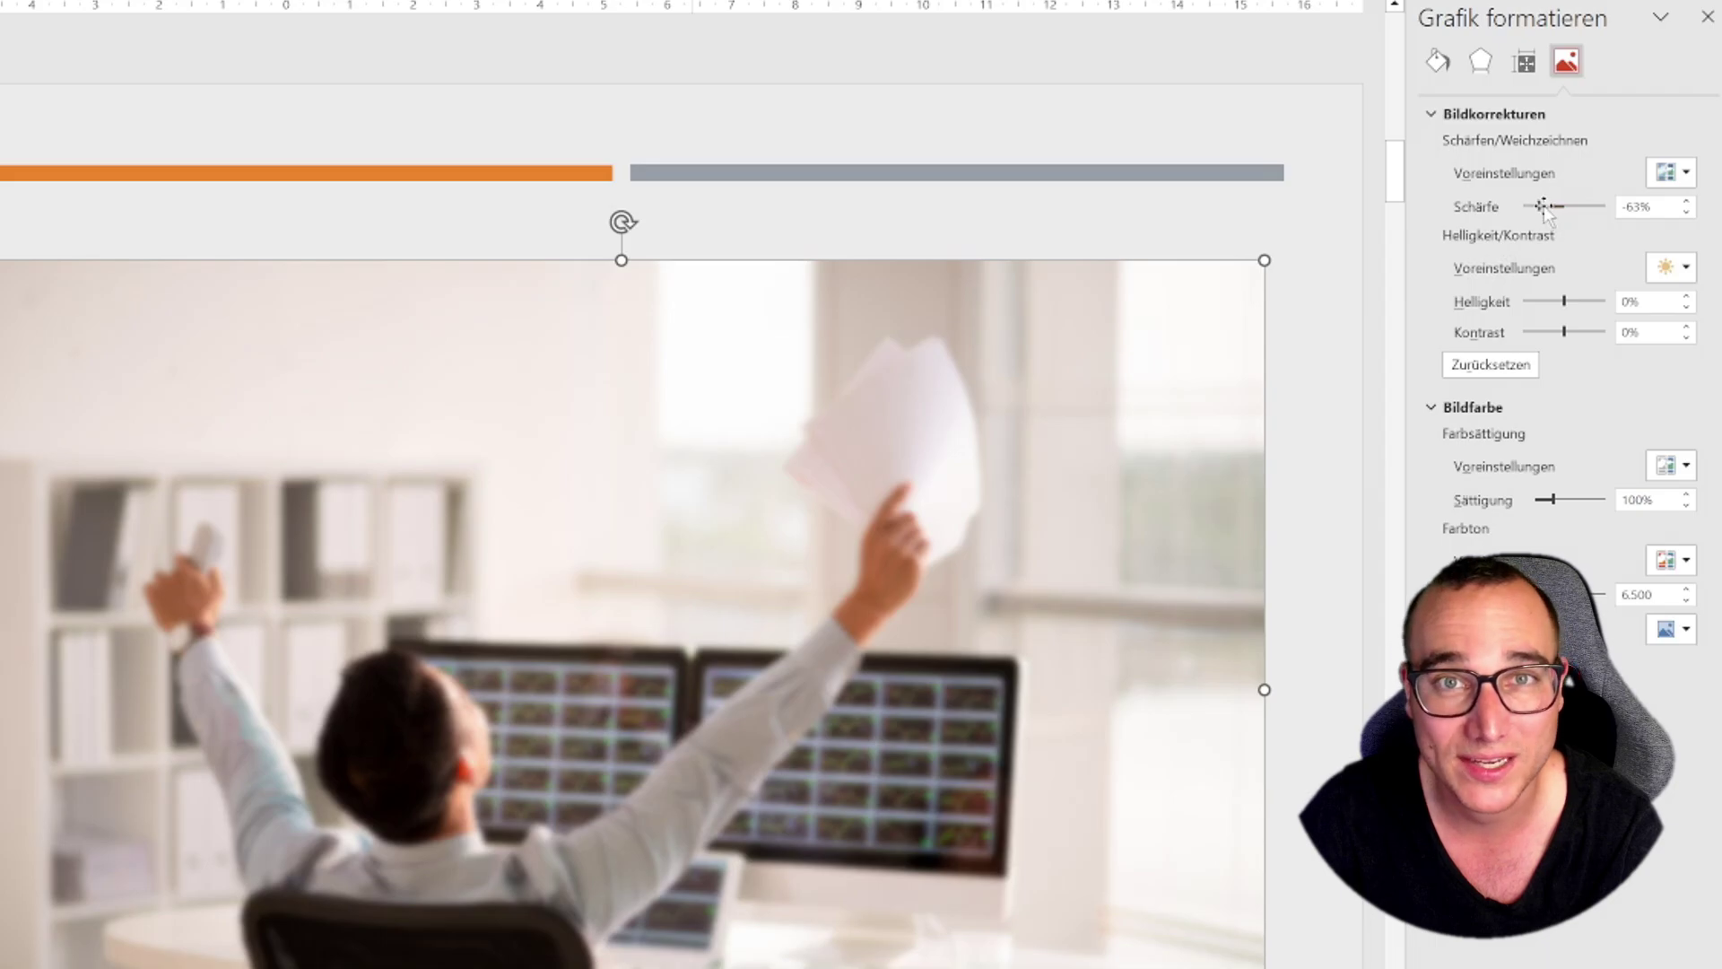
{"action": "left_click", "coordinate": [1637, 208]}
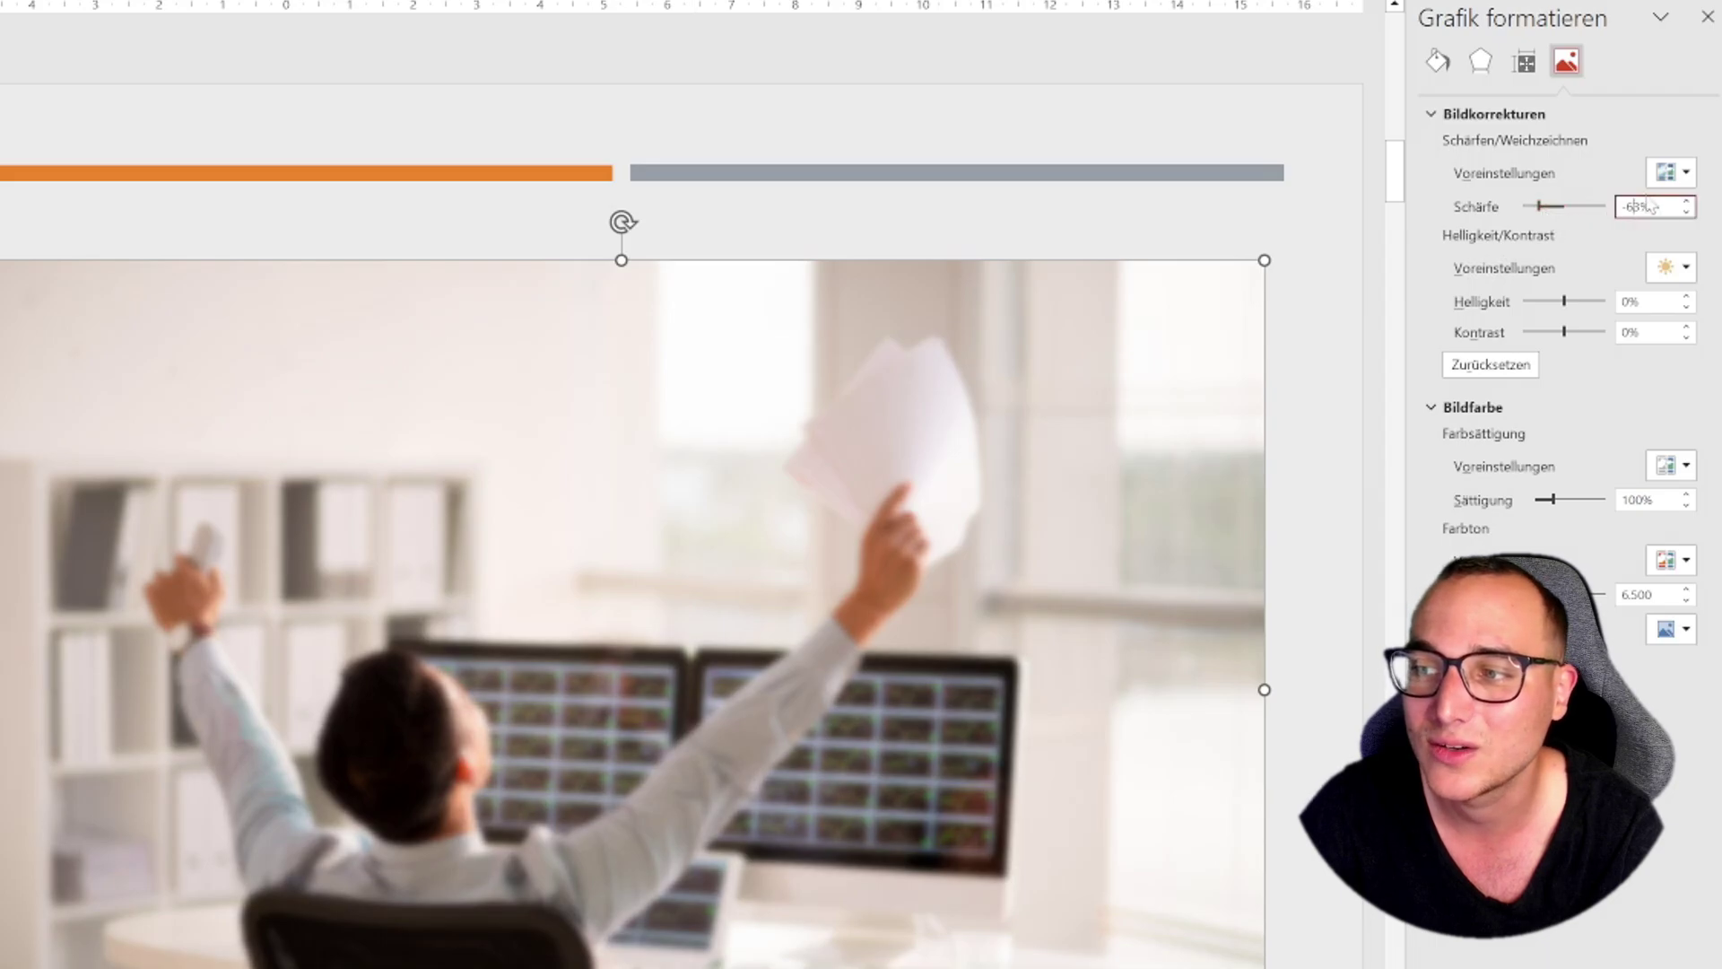
{"action": "type", "text": "-6-7"}
{"action": "key", "text": "Return"}
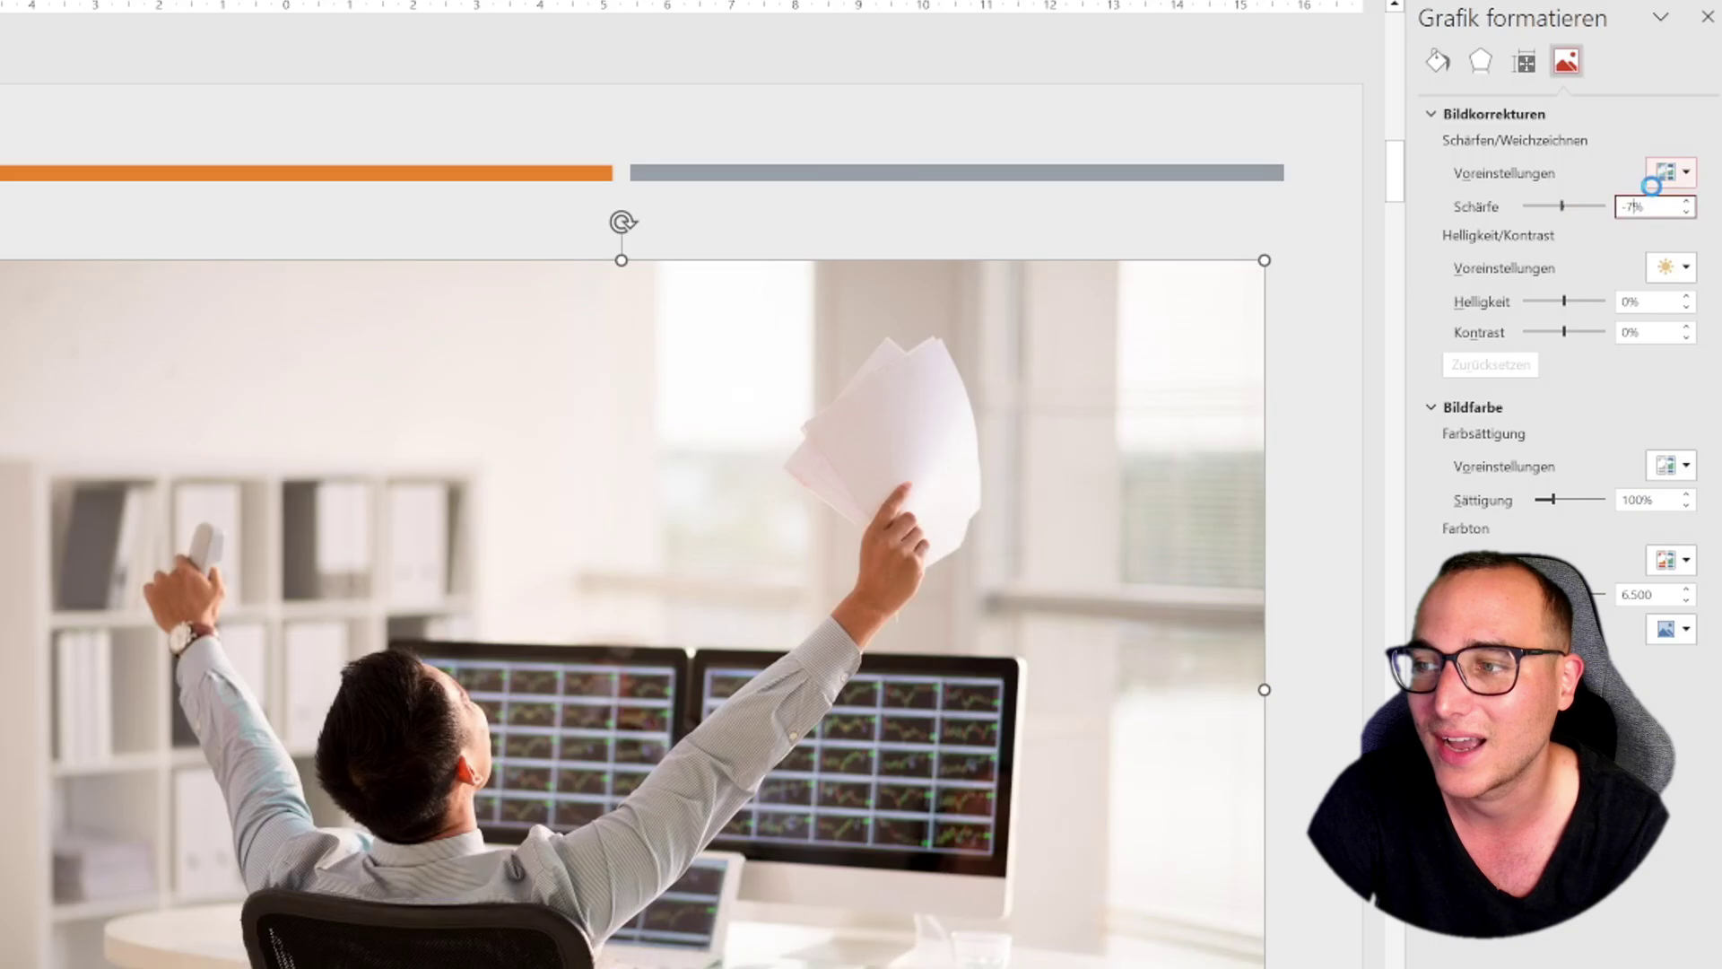
{"action": "type", "text": "0"}
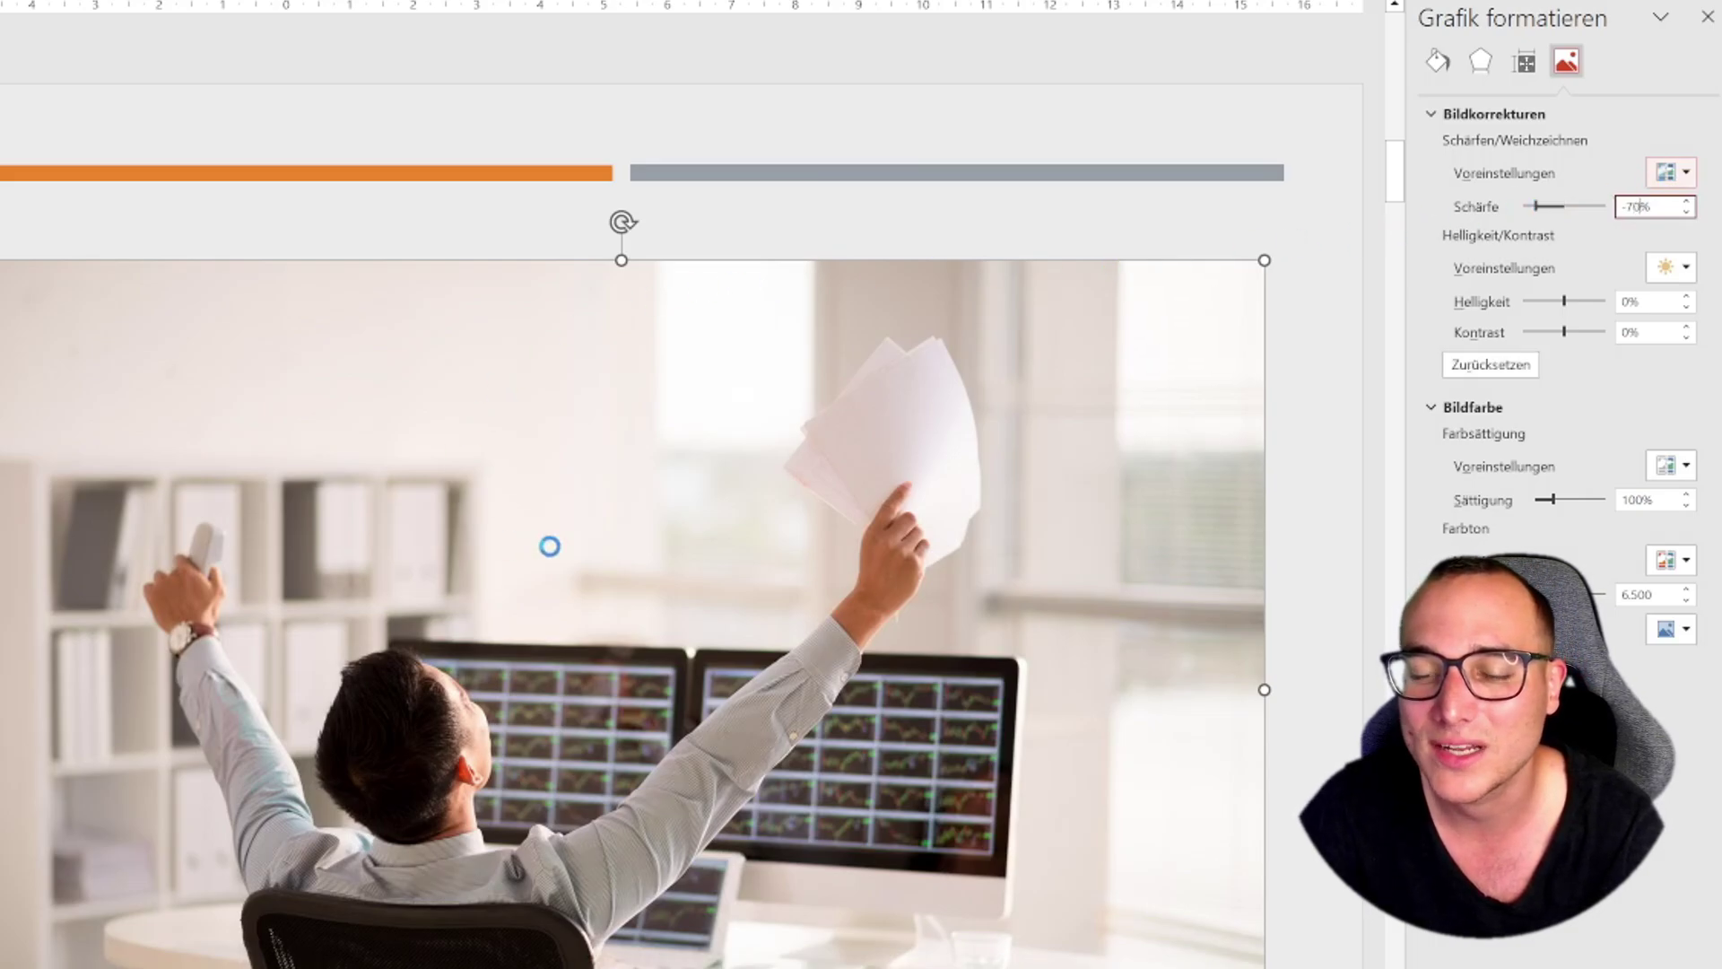
{"action": "left_click", "coordinate": [281, 248]}
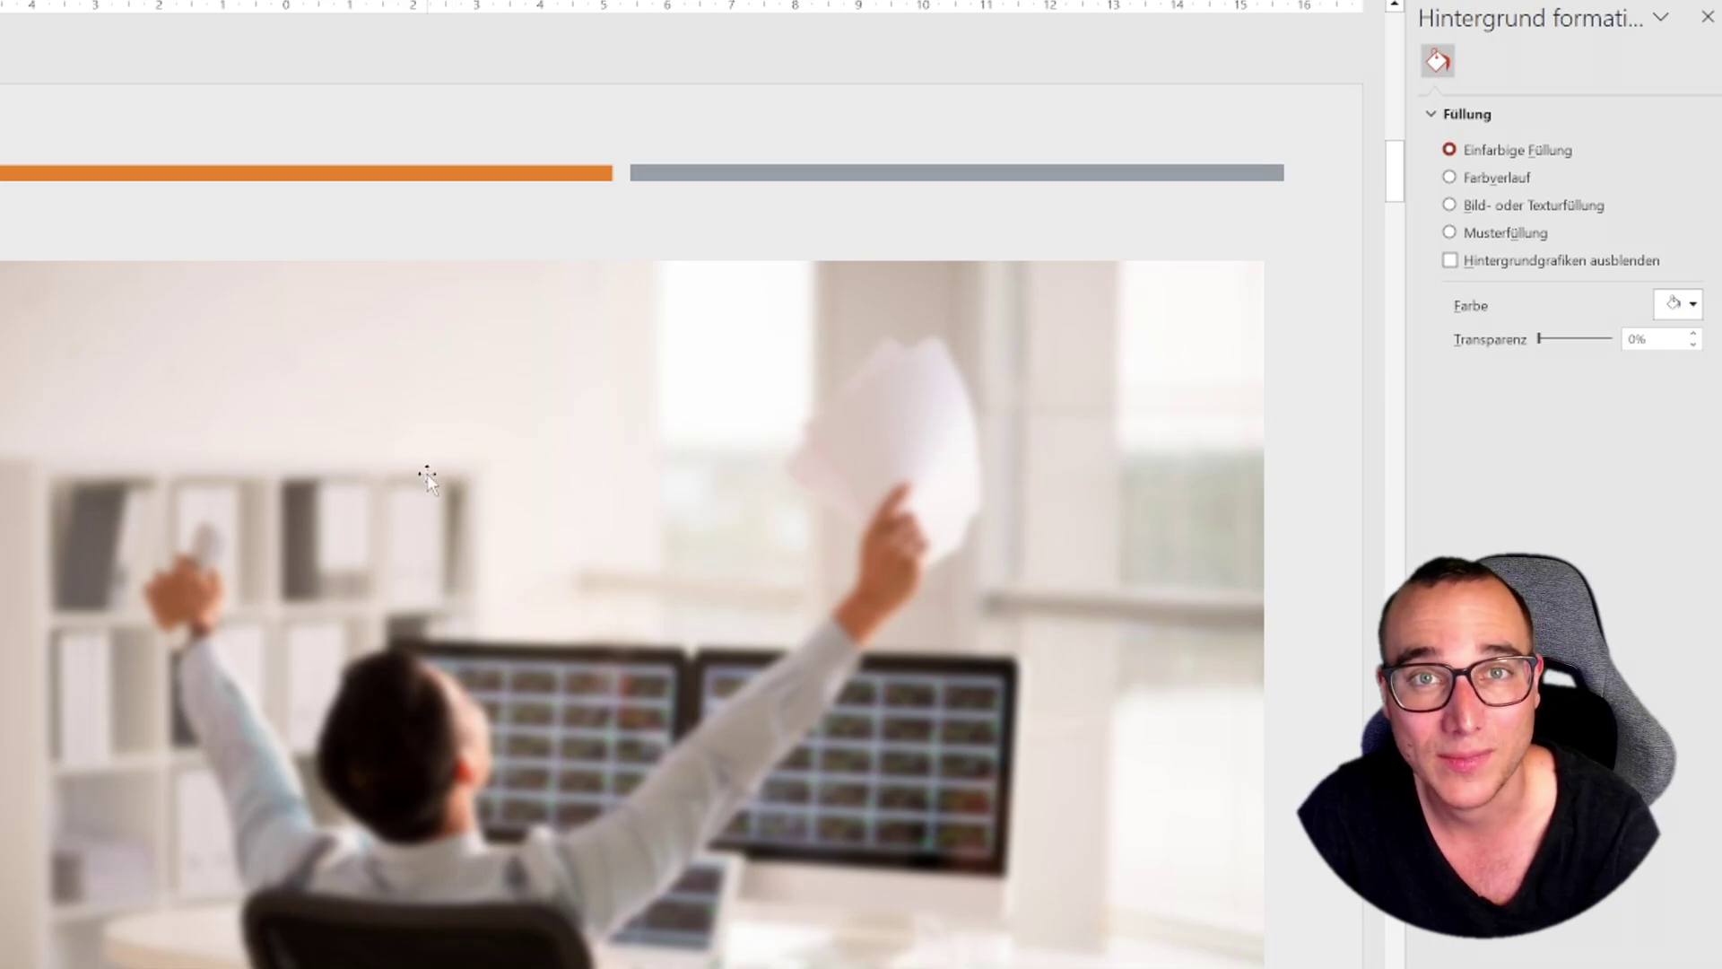
Reselect the blurred photo and open the Bild zurücksetzen dropdown on Bildformat
{"action": "left_click", "coordinate": [776, 572]}
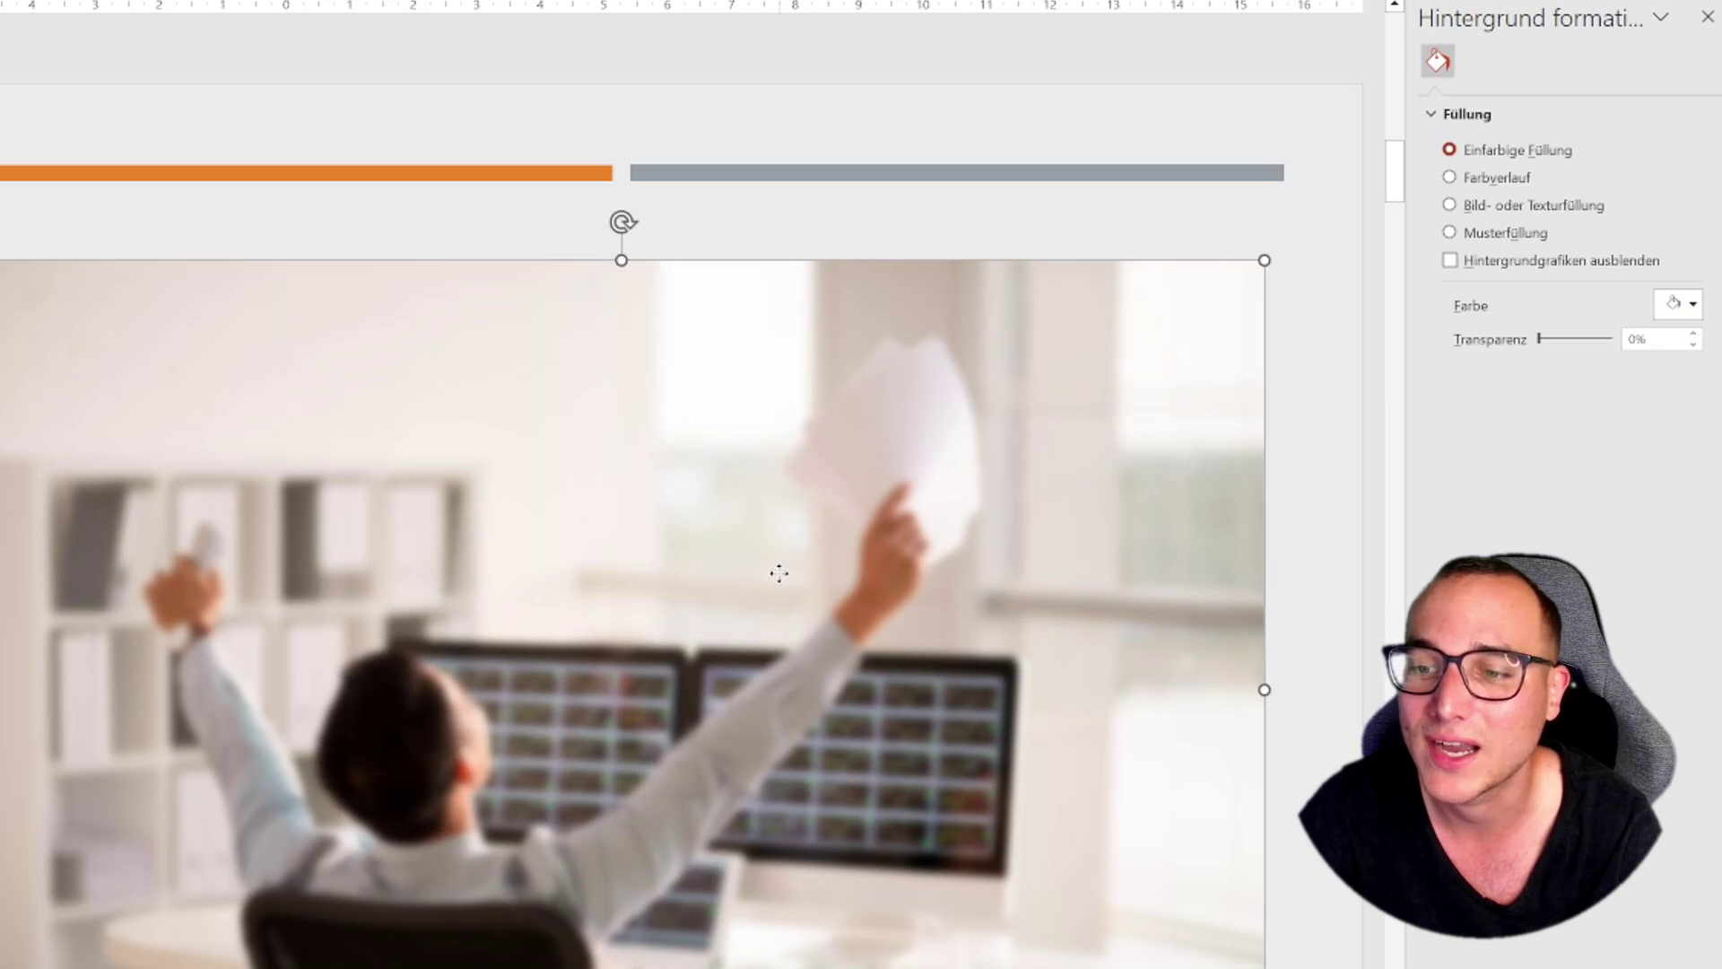
{"action": "left_click", "coordinate": [1567, 61]}
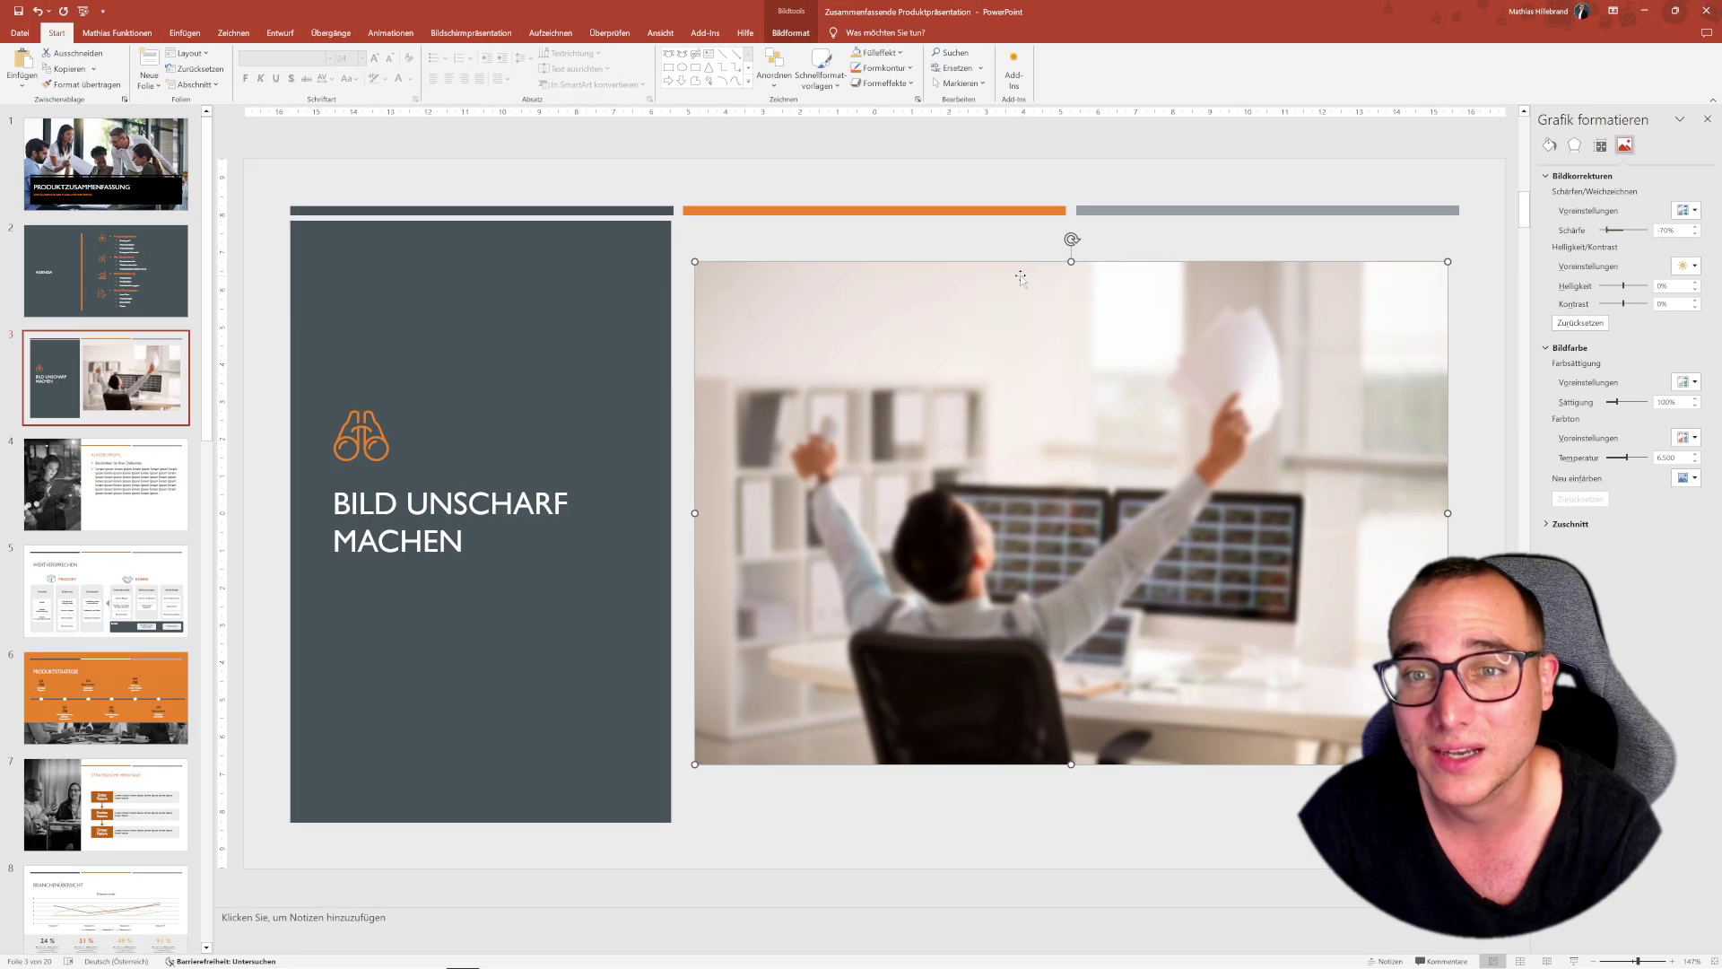
{"action": "left_click", "coordinate": [792, 34]}
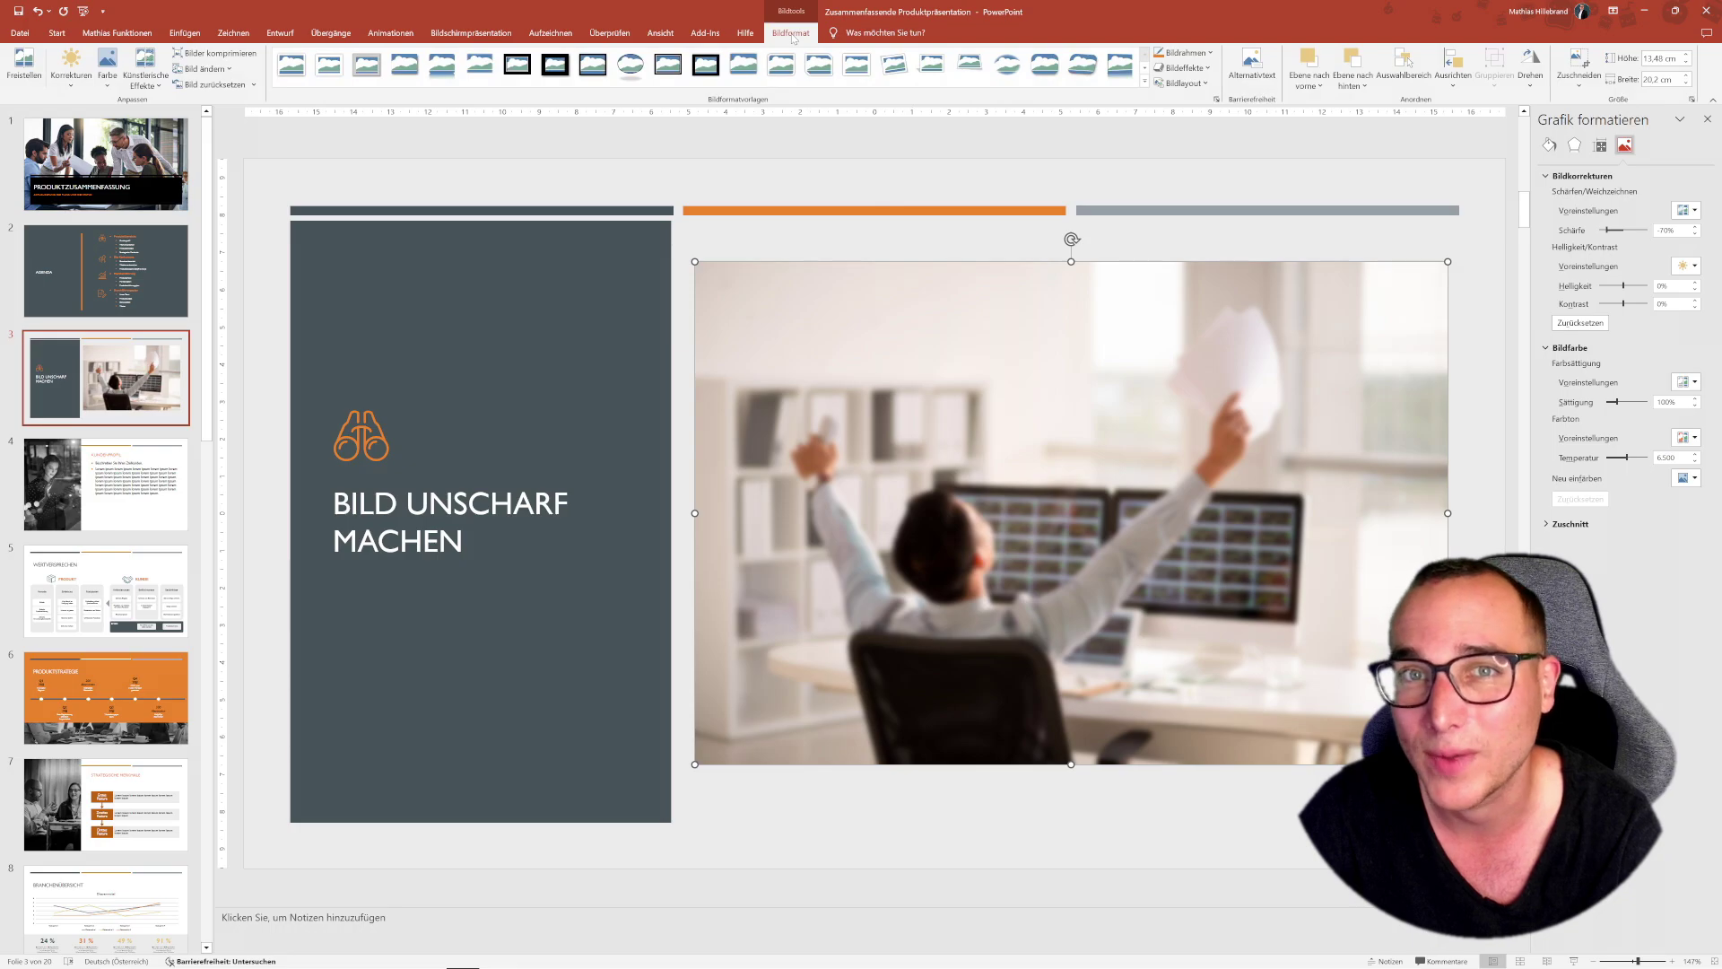
{"action": "left_click", "coordinate": [254, 85]}
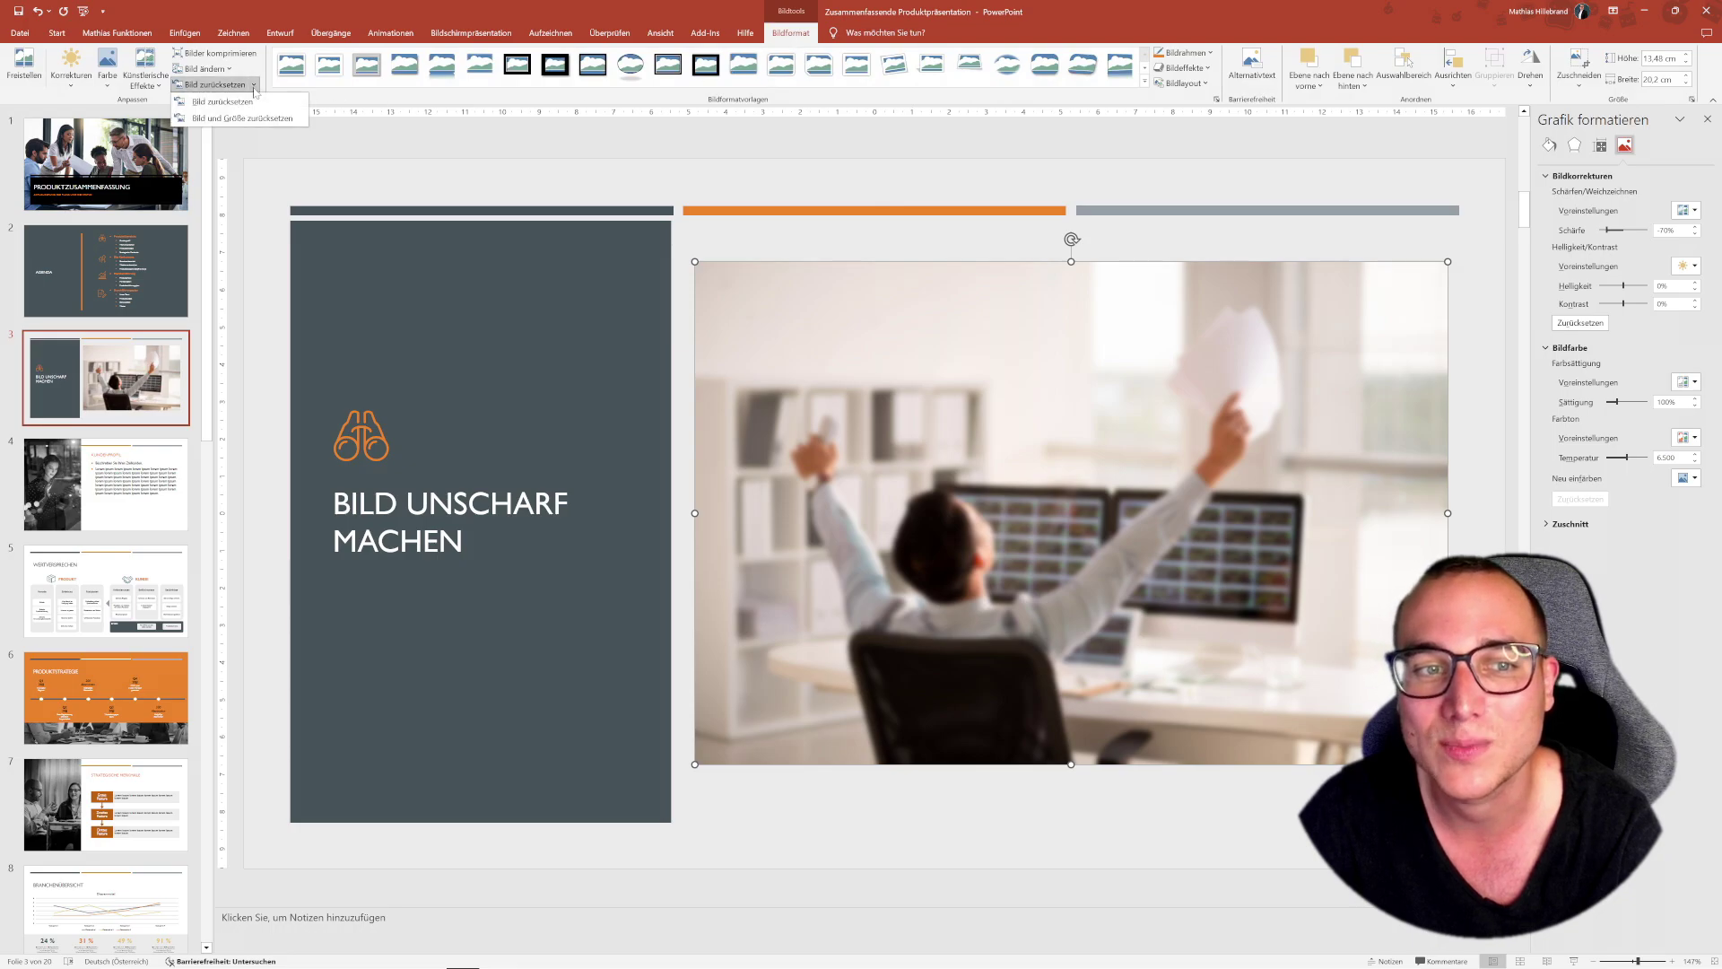
Choose Bild zurücksetzen to restore the office photo's sharpness to 0%
{"action": "left_click", "coordinate": [213, 102]}
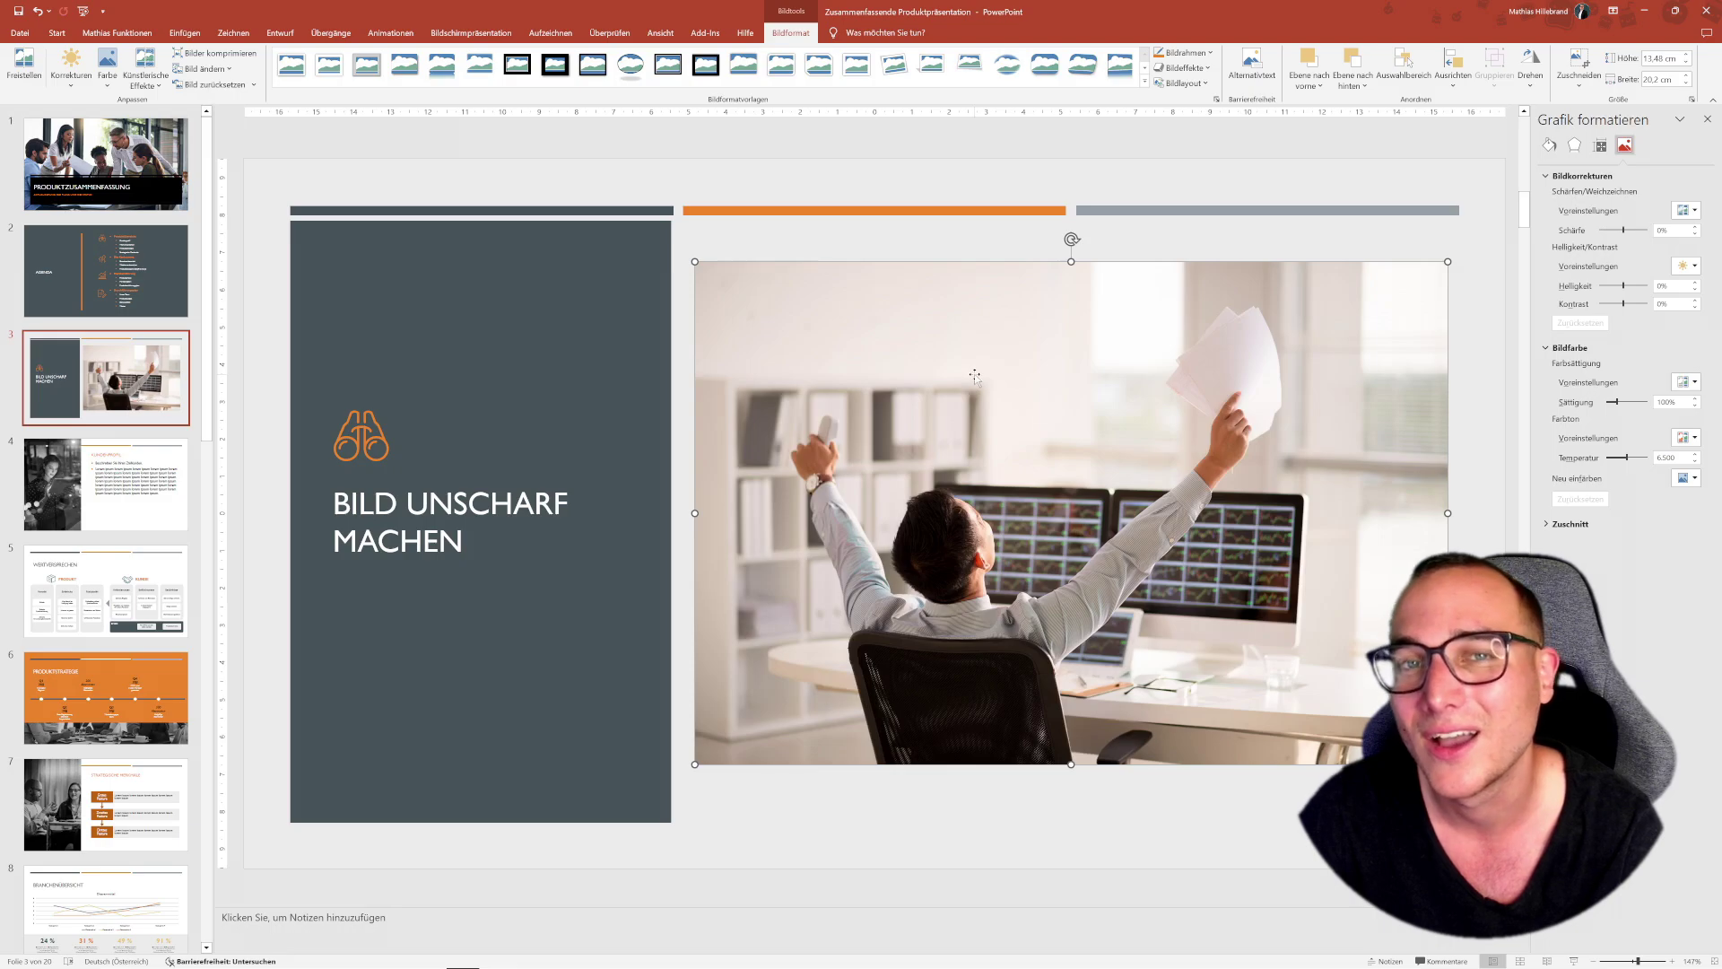